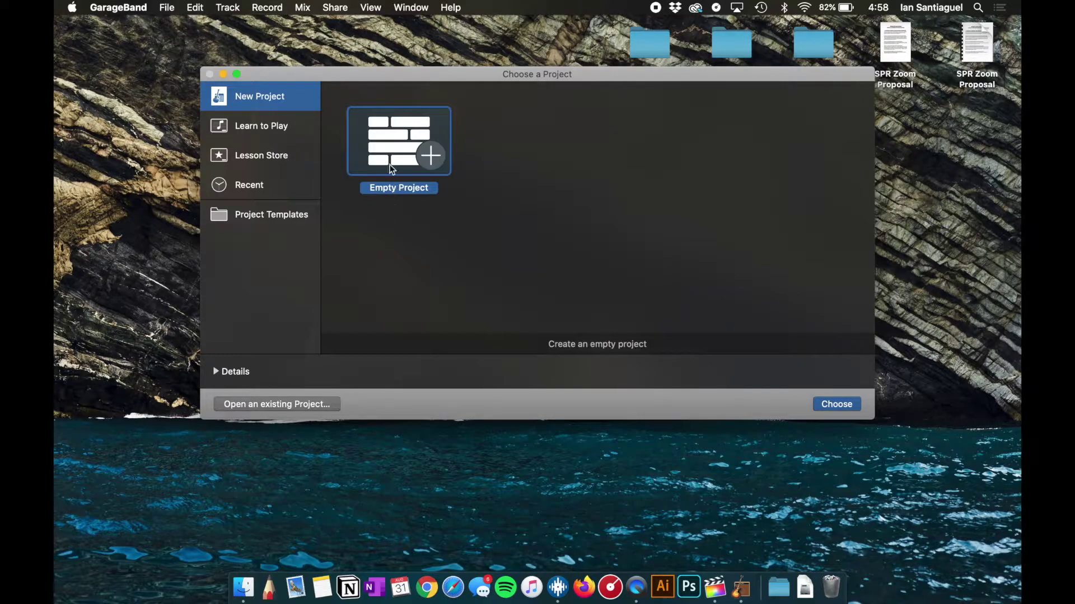
# Step: Create an empty GarageBand project with one microphone audio track
pyautogui.doubleClick(387, 147)
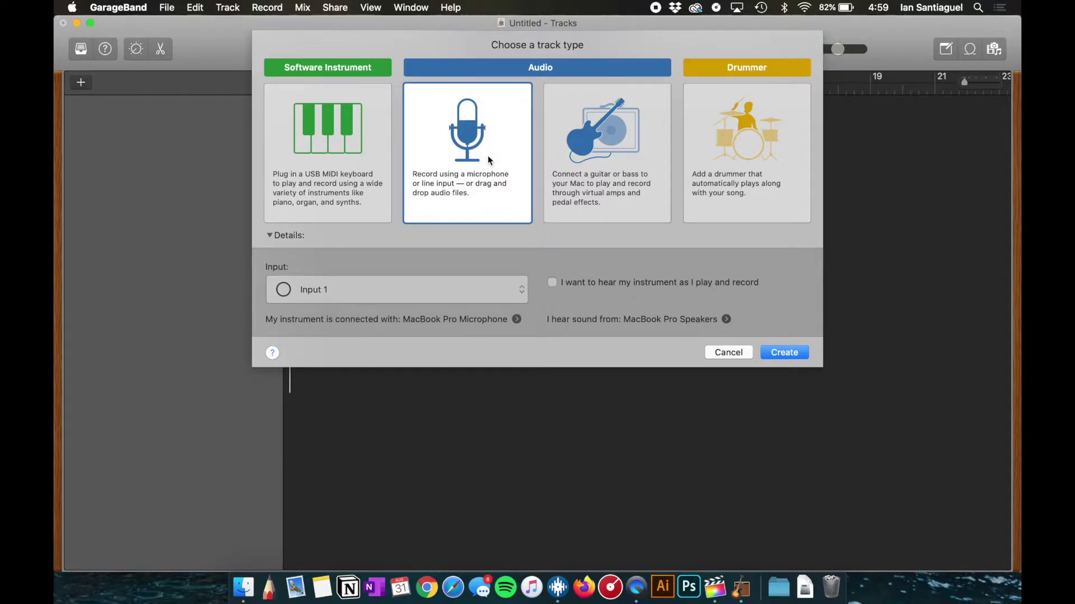
pyautogui.press('Return')
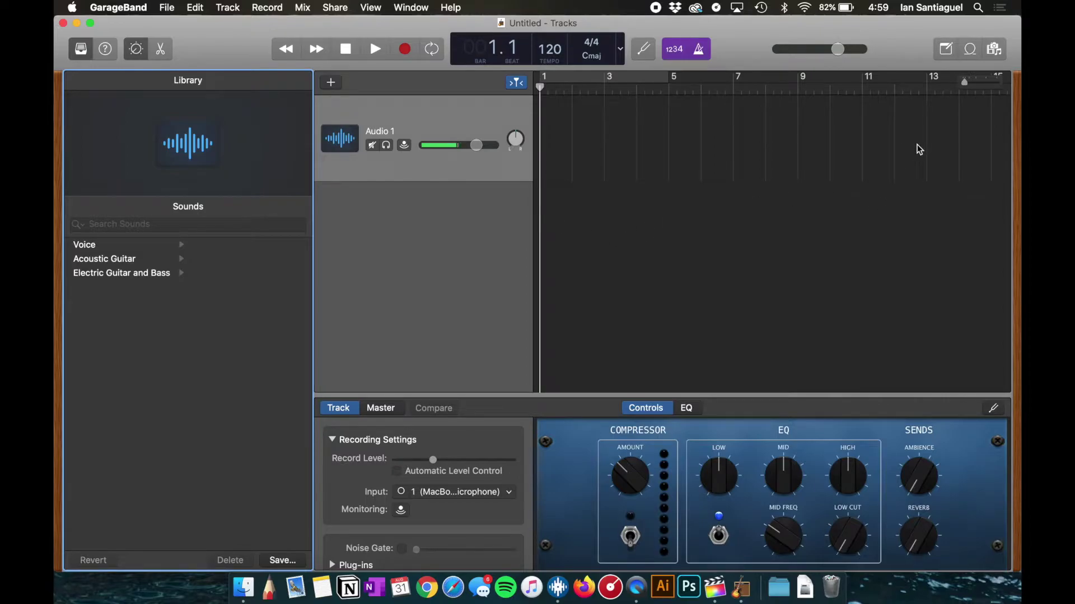
# Step: Drag the 09 Gettin' Jiggy Wit It m4a from the desktop onto the Audio 1 track
pyautogui.press('F11')
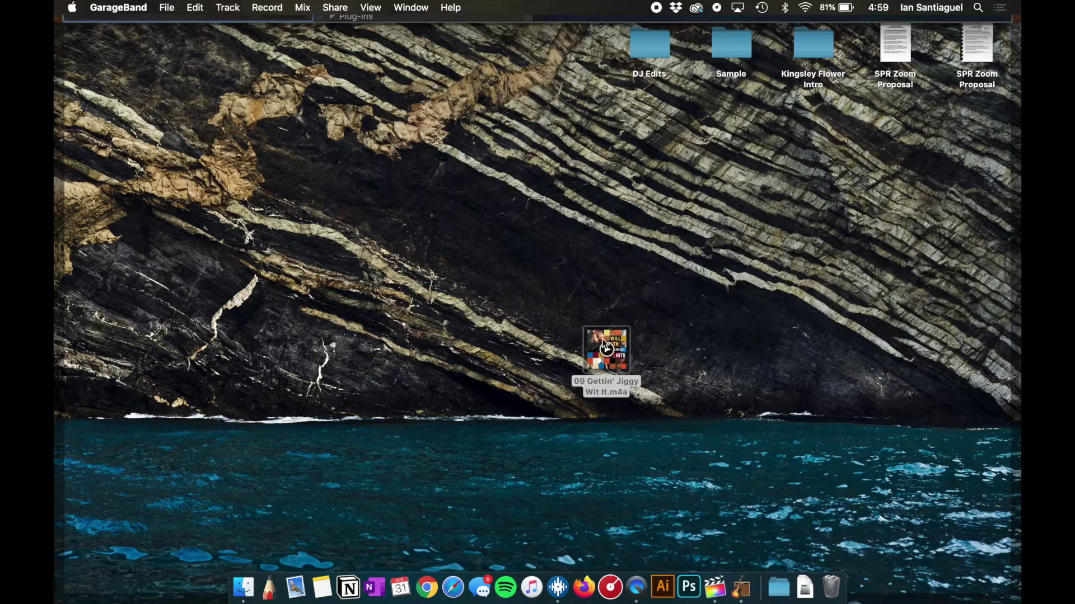
pyautogui.moveTo(607, 349); pyautogui.dragTo(542, 195)
pyautogui.press('F11')
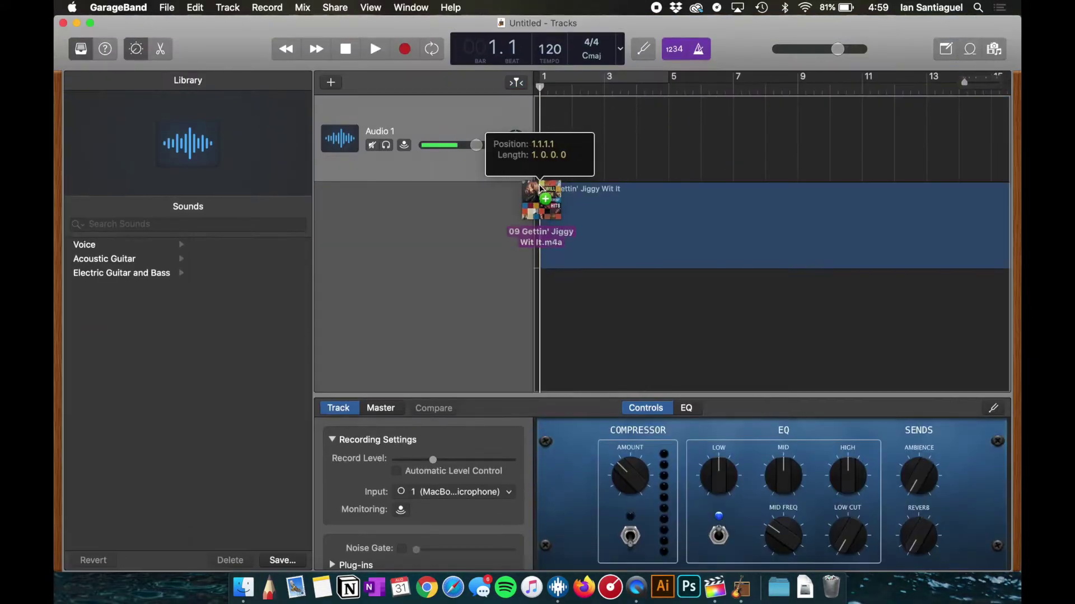
pyautogui.moveTo(541, 195); pyautogui.dragTo(543, 172)
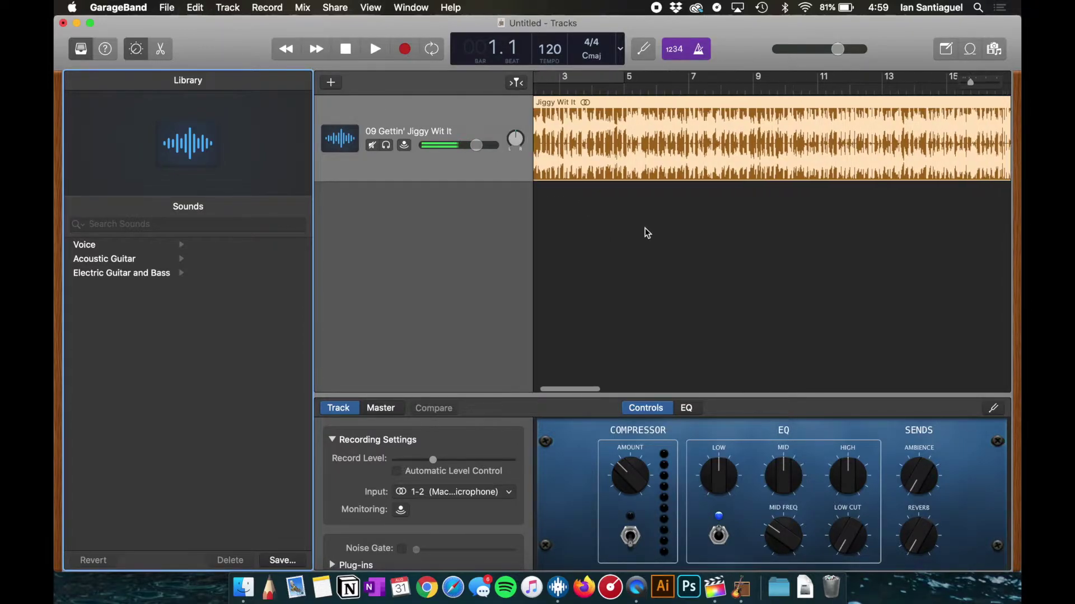
# Step: Briefly play the imported song, then bring up the Share menu
pyautogui.press('space')
pyautogui.hscroll(5, 645, 232)
pyautogui.press('space')
pyautogui.hscroll(-5, 644, 232)
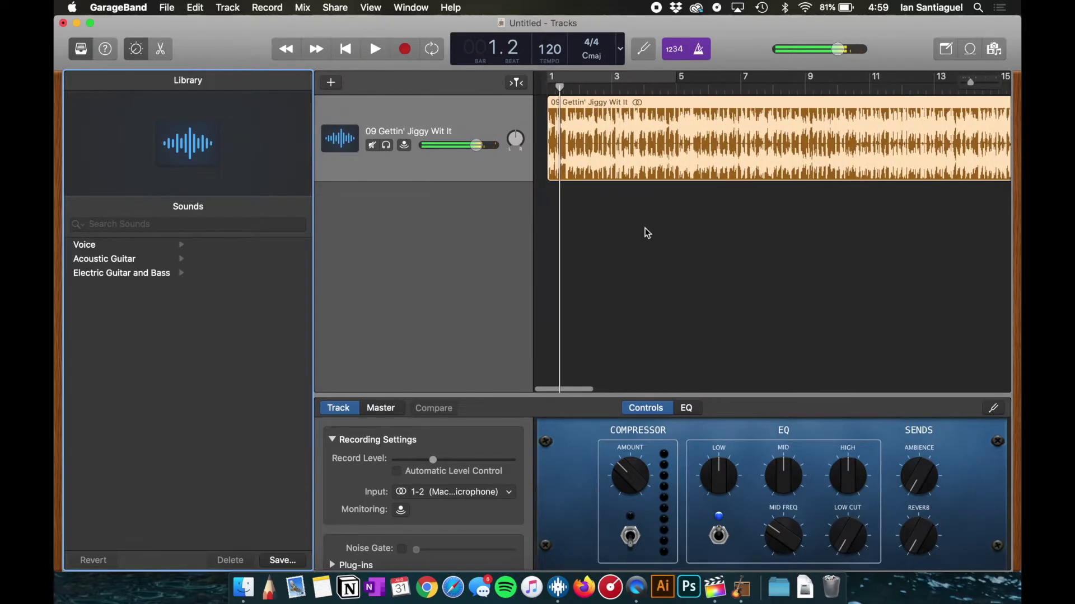
pyautogui.click(167, 8)
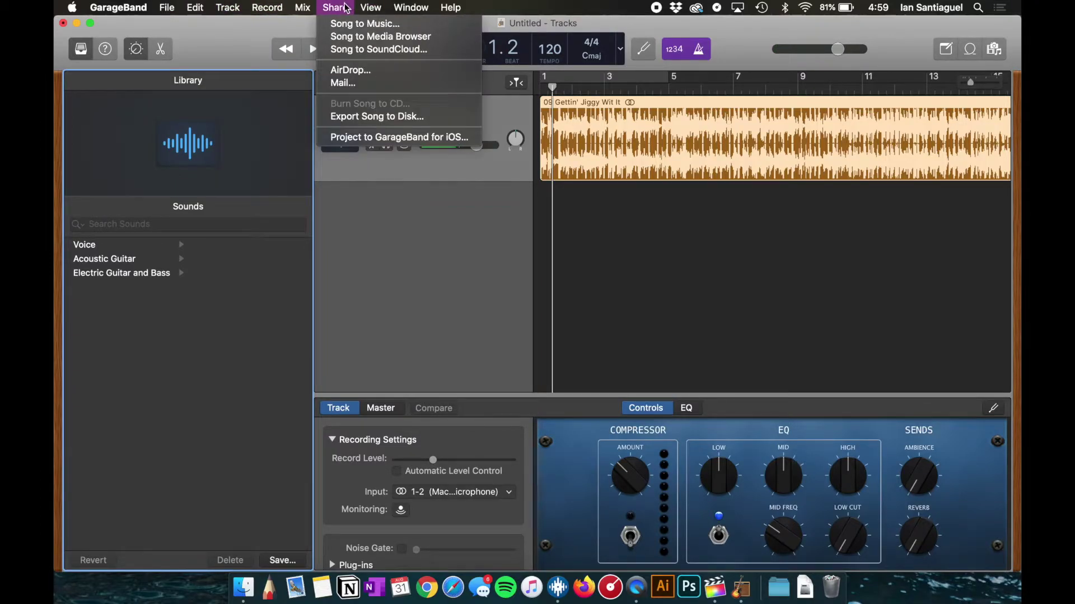
# Step: Export the song to disk as an MP3 saved on the Desktop
pyautogui.click(375, 118)
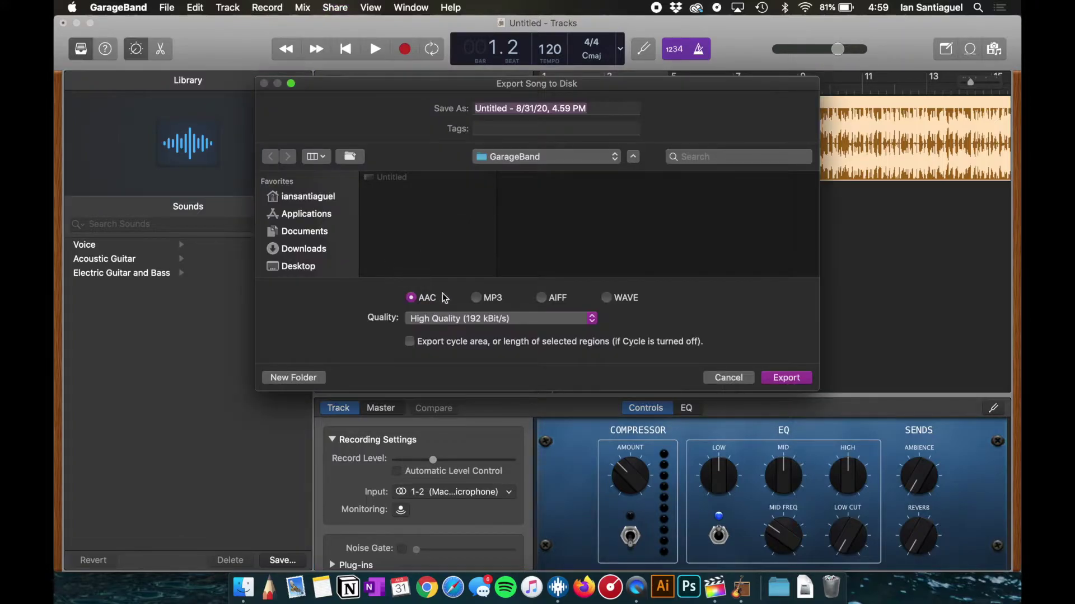
pyautogui.click(476, 298)
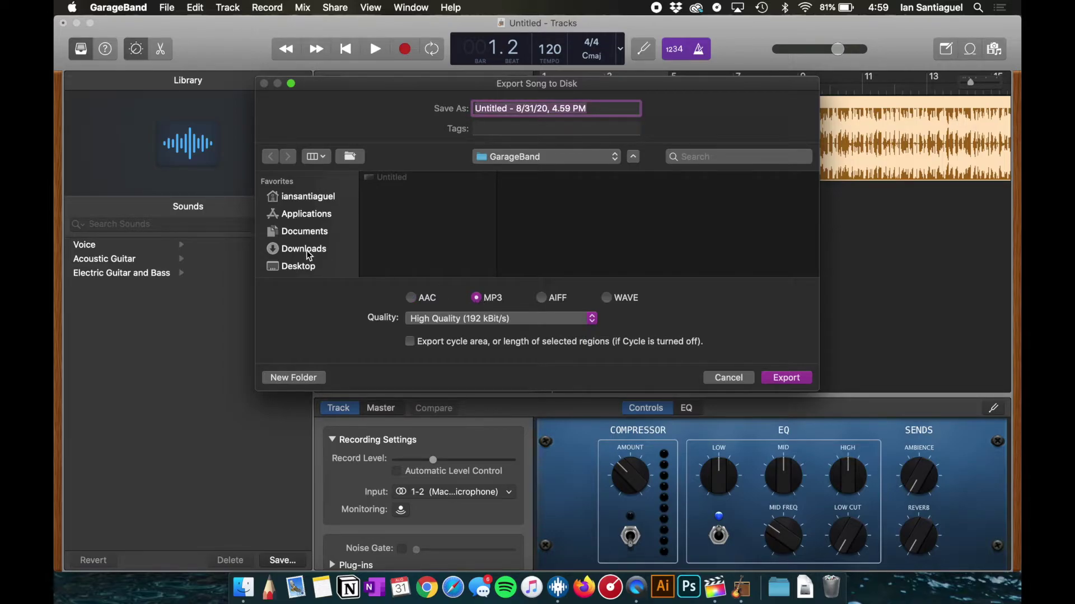
pyautogui.scroll(-2, 308, 255)
pyautogui.scroll(-1, 302, 237)
pyautogui.click(302, 222)
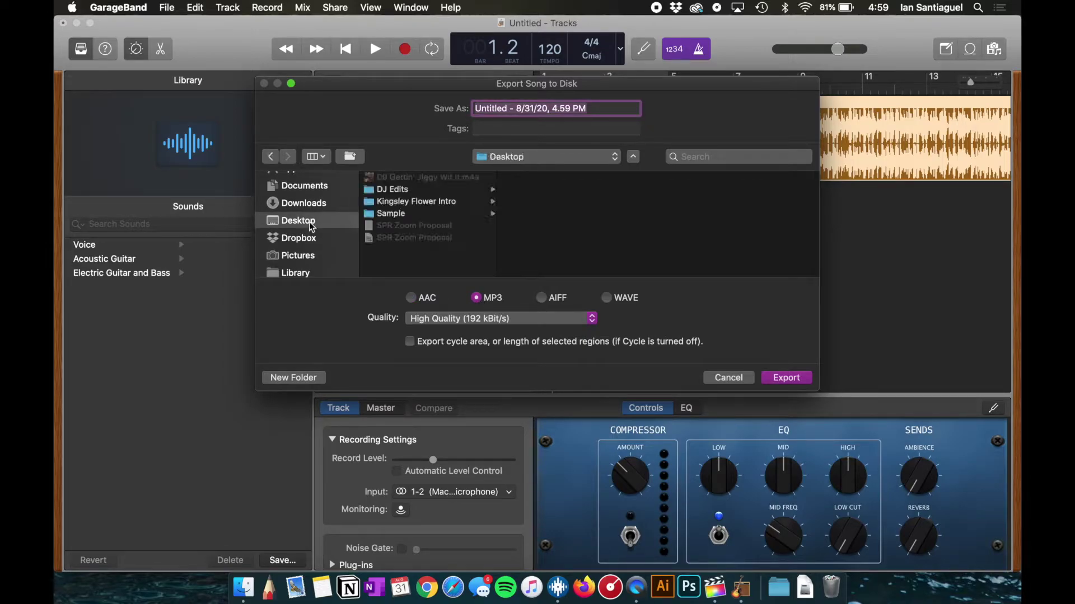
pyautogui.click(783, 378)
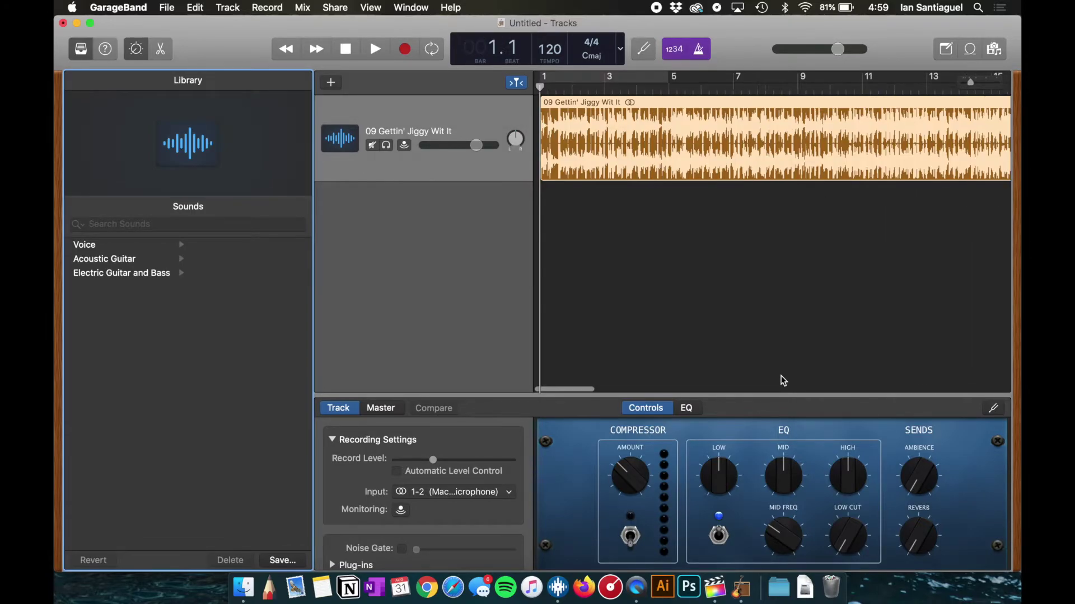
# Step: Minimize GarageBand and launch iTunes full screen from the Dock
pyautogui.click(77, 23)
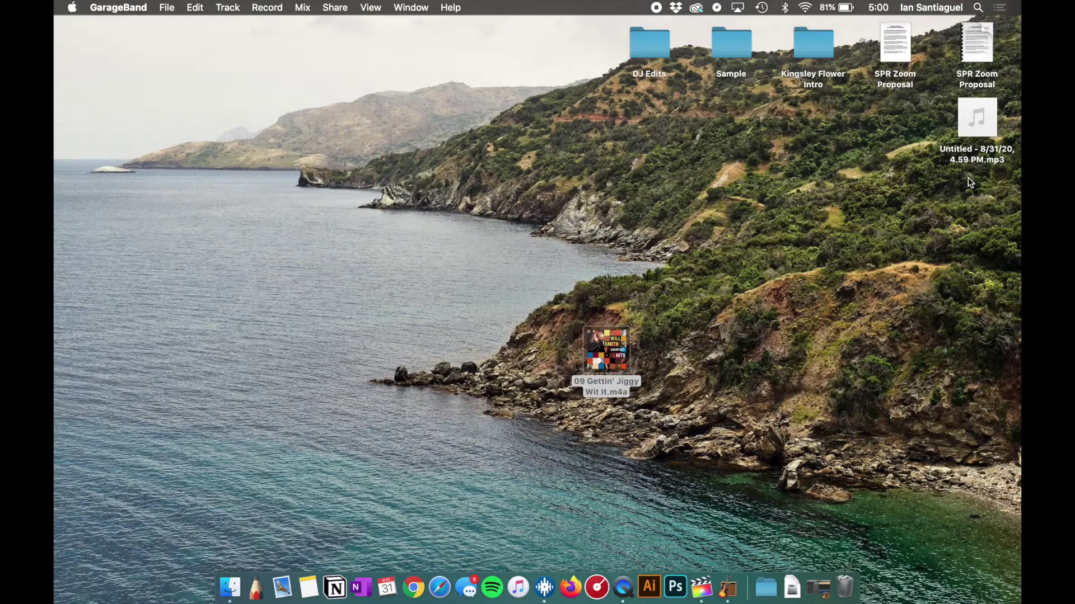
pyautogui.click(974, 160)
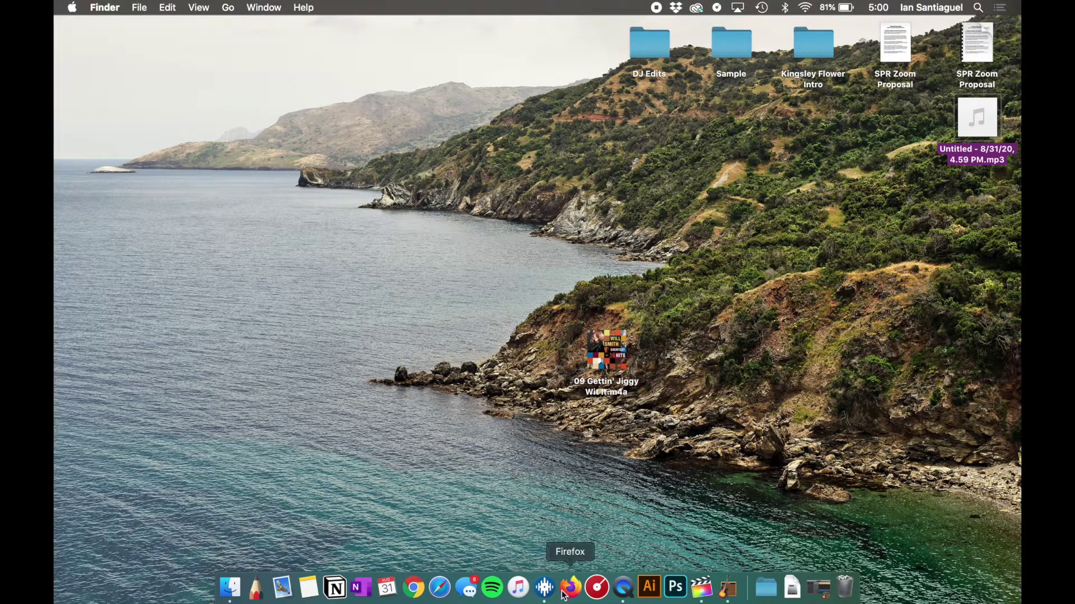
pyautogui.click(513, 592)
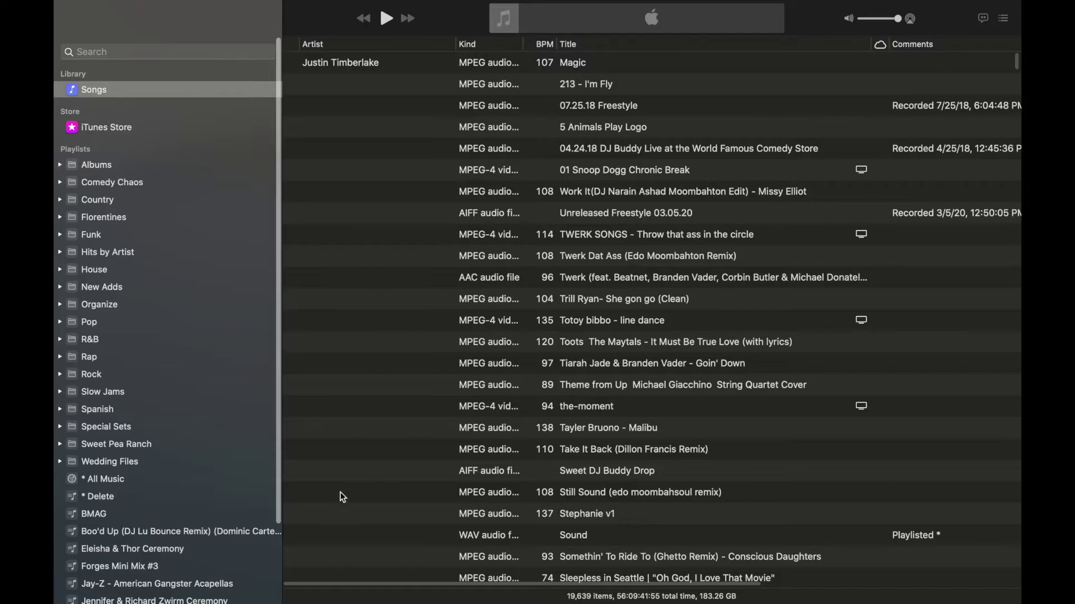
pyautogui.hotkey('ctrl', 'Up')
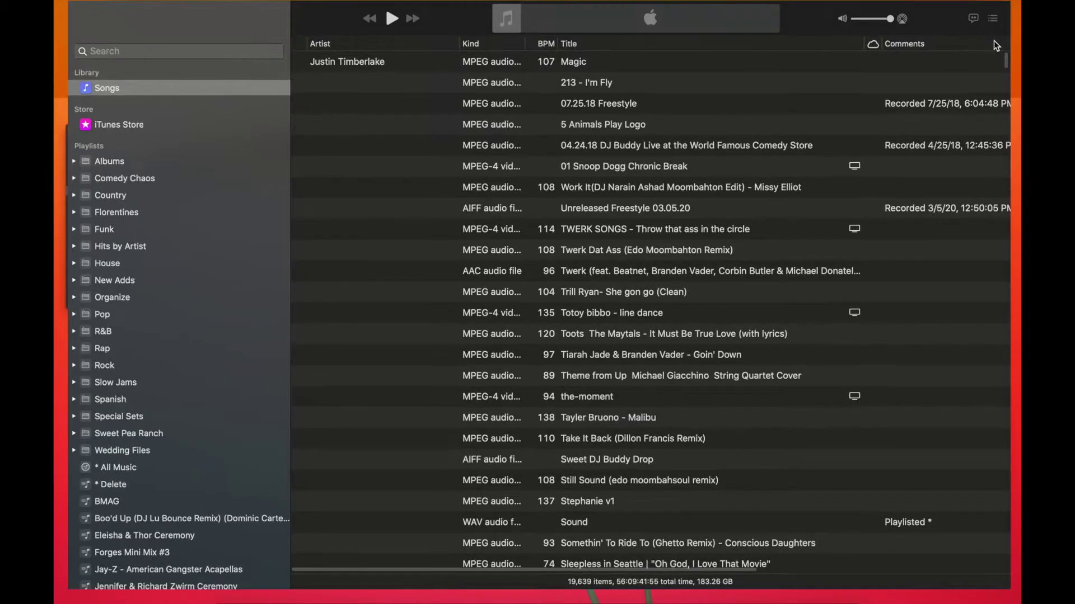
pyautogui.click(883, 170)
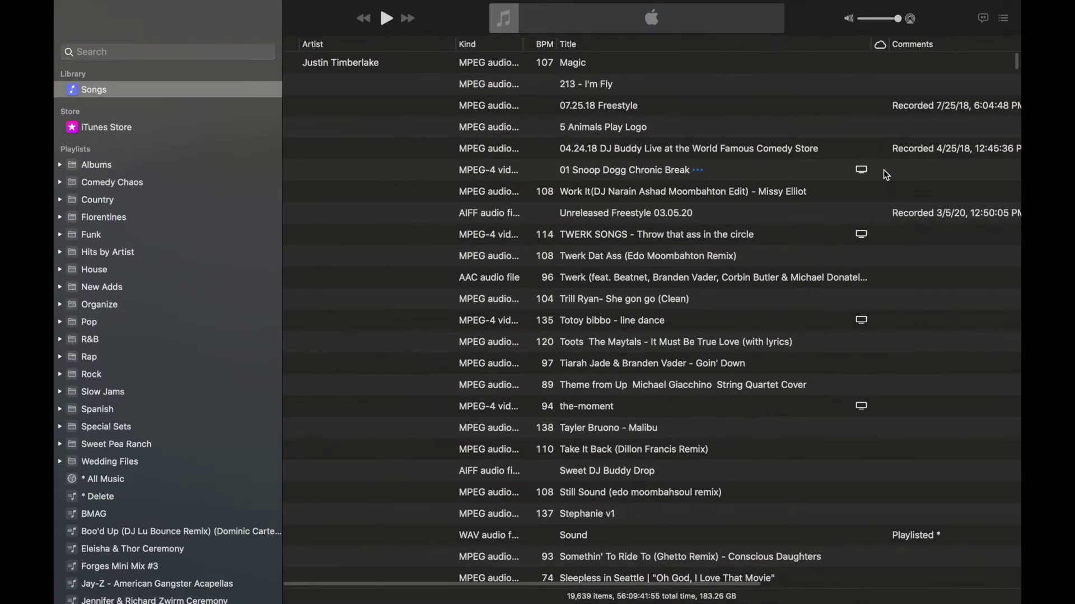
# Step: Drag the Untitled mp3 from the desktop into the iTunes library
pyautogui.hotkey('ctrl', 'Left')
pyautogui.moveTo(974, 134)
pyautogui.mouseDown()
pyautogui.moveTo(1001, 11)
pyautogui.moveTo(802, 272)
pyautogui.moveTo(233, 264)
pyautogui.moveTo(127, 94)
pyautogui.mouseUp()
pyautogui.hotkey('ctrl', 'Right')
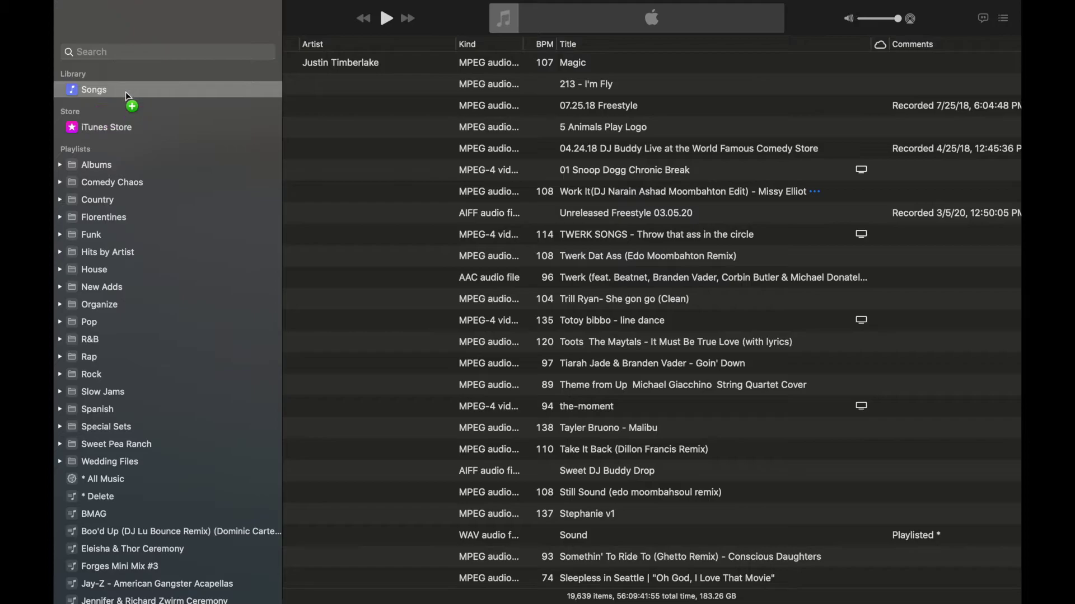
# Step: Open the Get Info window for the Untitled song in All Music
pyautogui.click(111, 483)
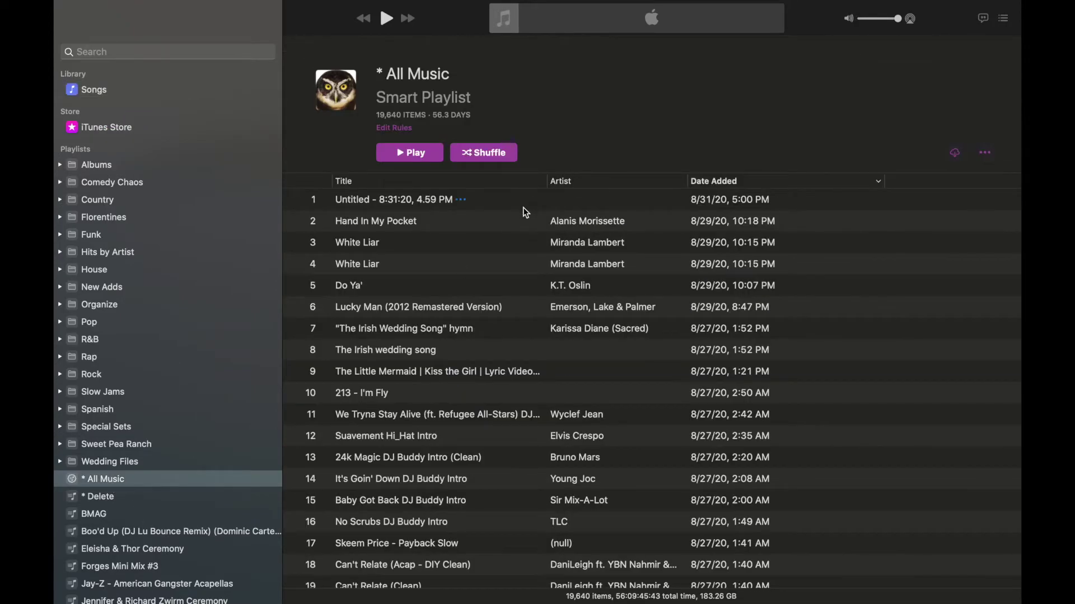
pyautogui.click(409, 204)
pyautogui.rightClick(408, 205)
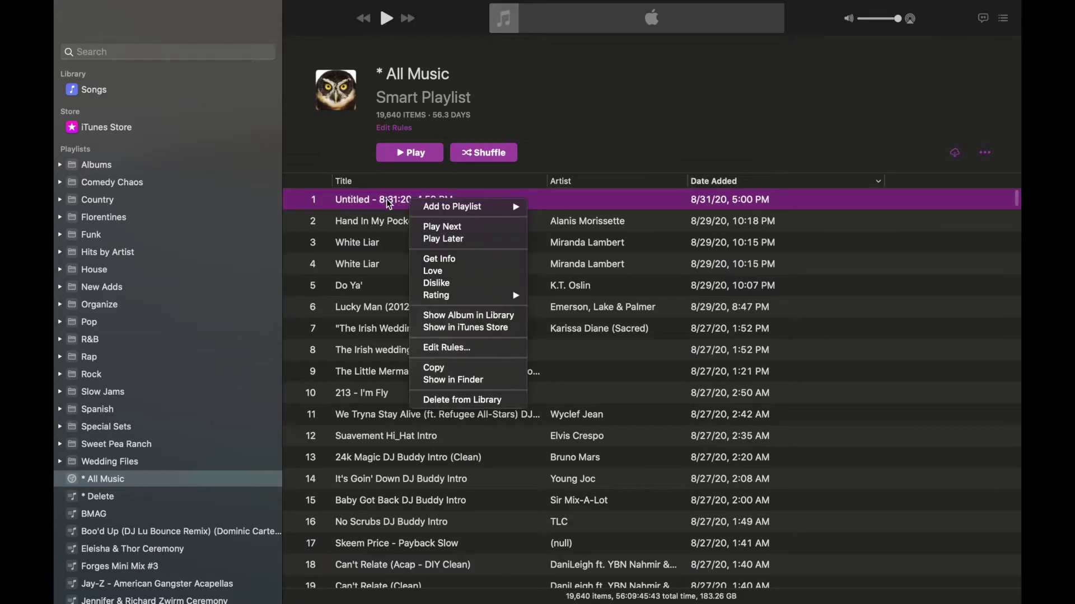
pyautogui.press('Escape')
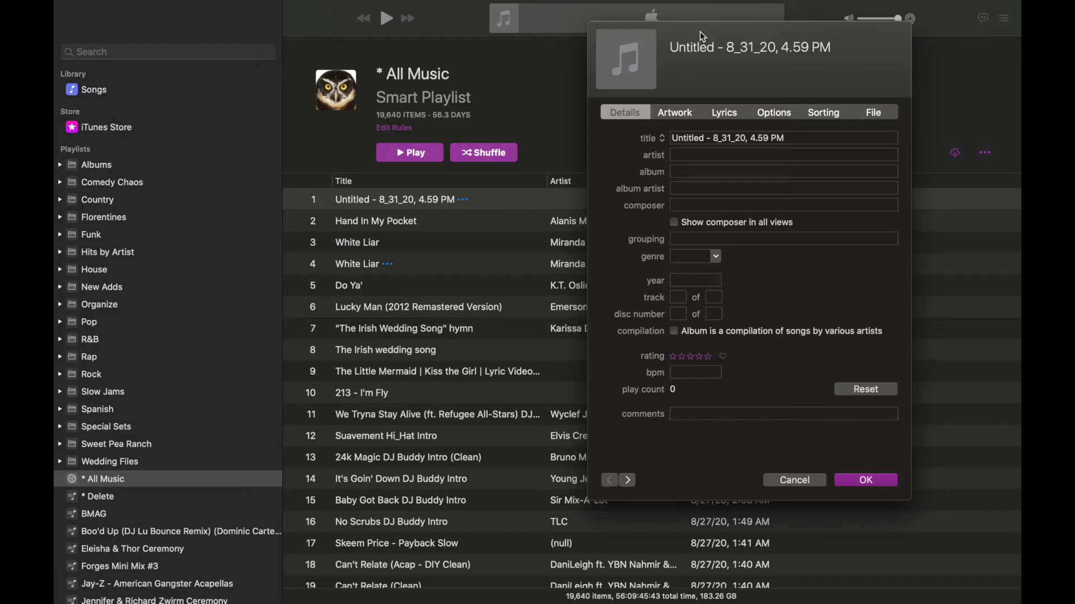
pyautogui.moveTo(700, 31); pyautogui.dragTo(500, 36)
# Step: Set the title to 'Gettin' Jiggy With It' and artist to Will Smith, then play it louder
pyautogui.tripleClick(515, 143)
pyautogui.write('Ge')
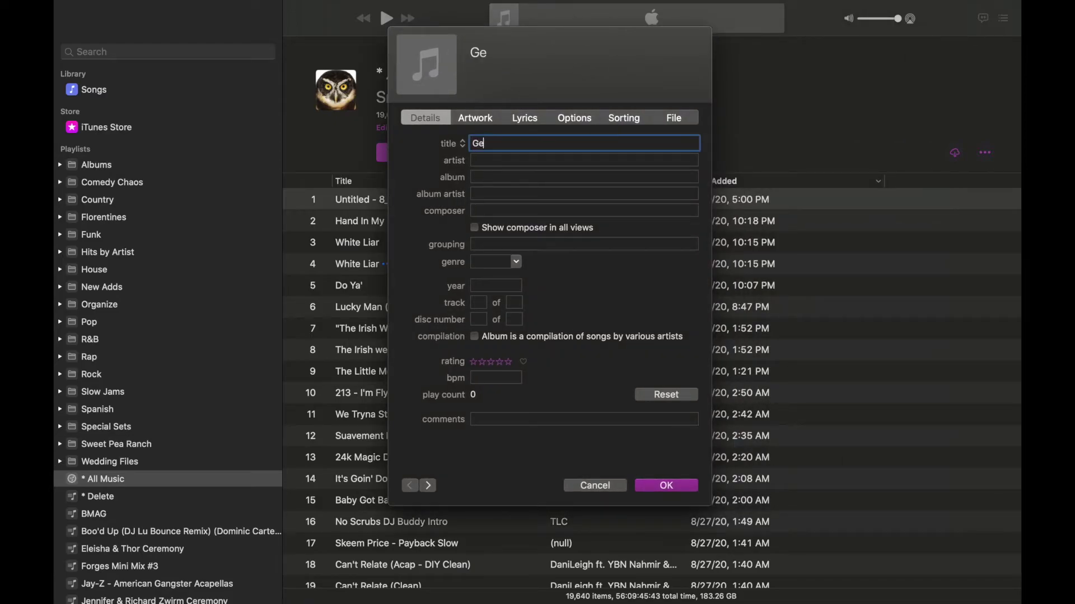
pyautogui.write("ttin'")
pyautogui.write(' Jiggy WIt')
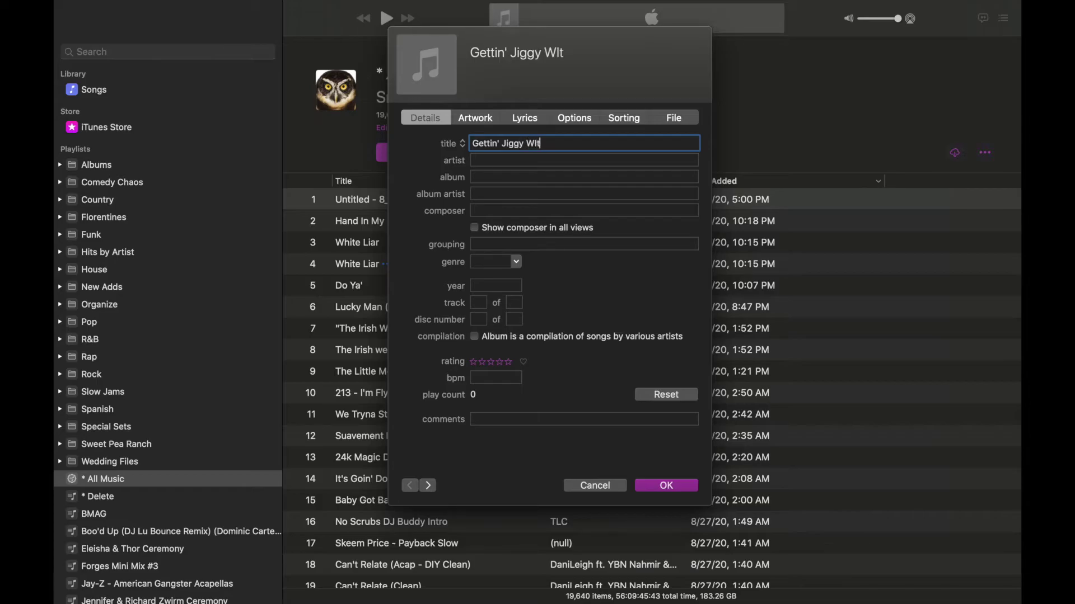
pyautogui.press('BackSpace')
pyautogui.press('BackSpace')
pyautogui.write('ith It')
pyautogui.click(514, 164)
pyautogui.write('W')
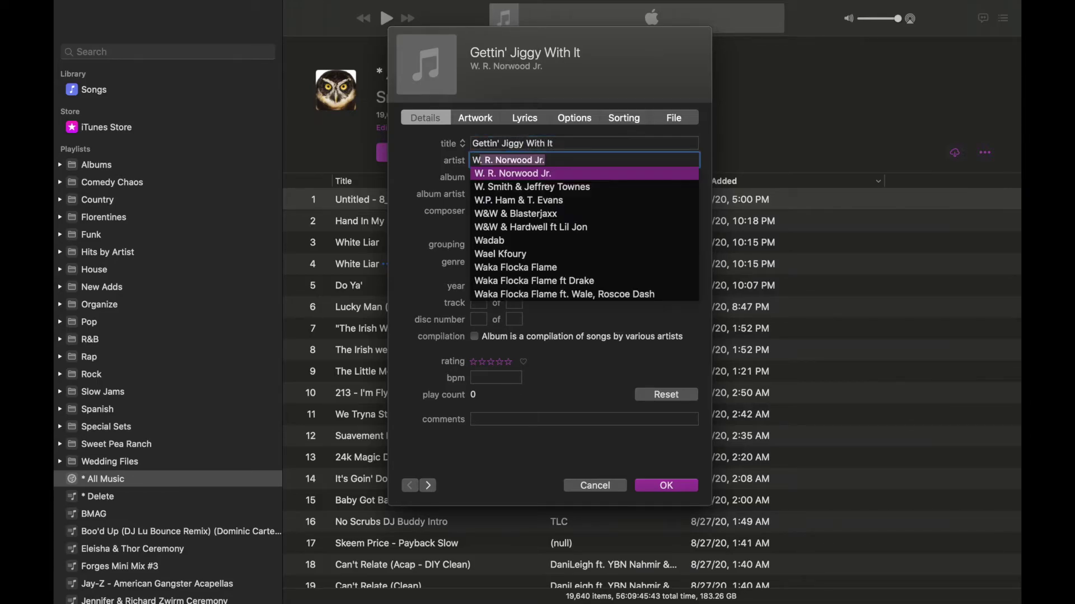
pyautogui.write('ill Smith')
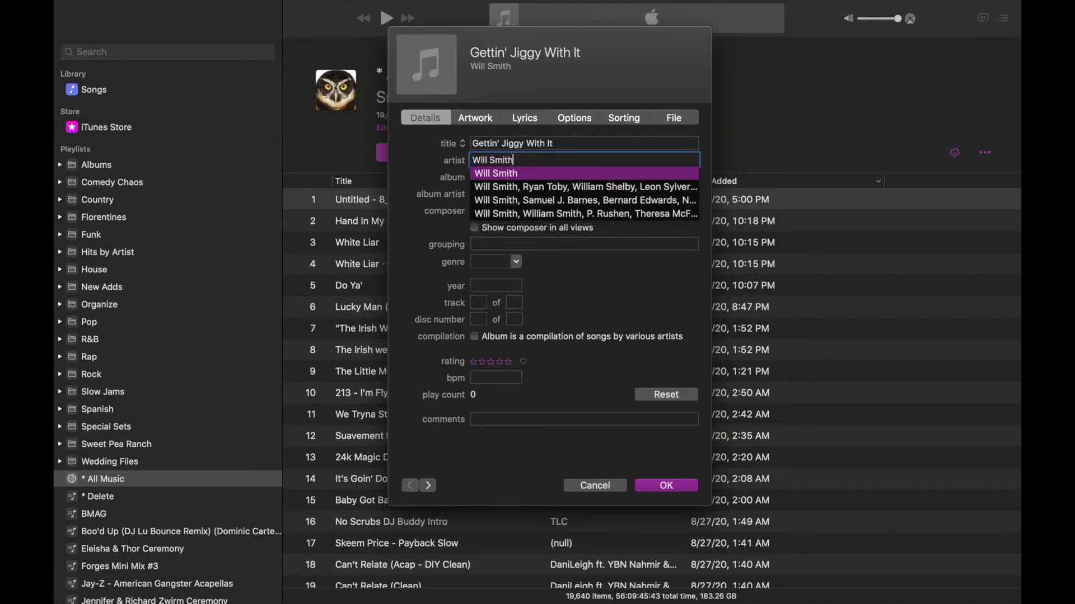
pyautogui.press('Return')
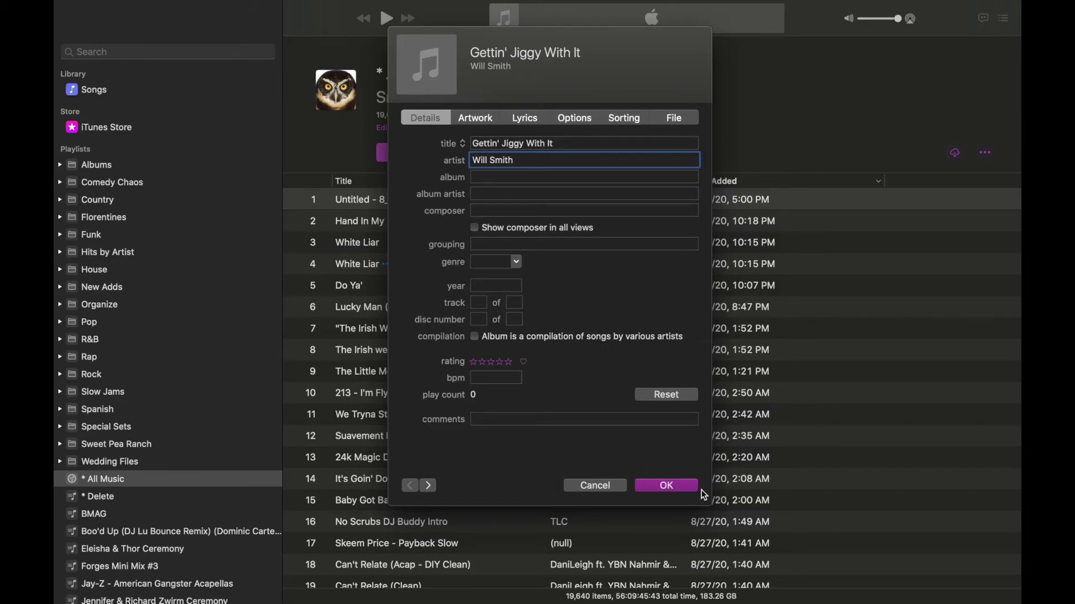
pyautogui.click(686, 486)
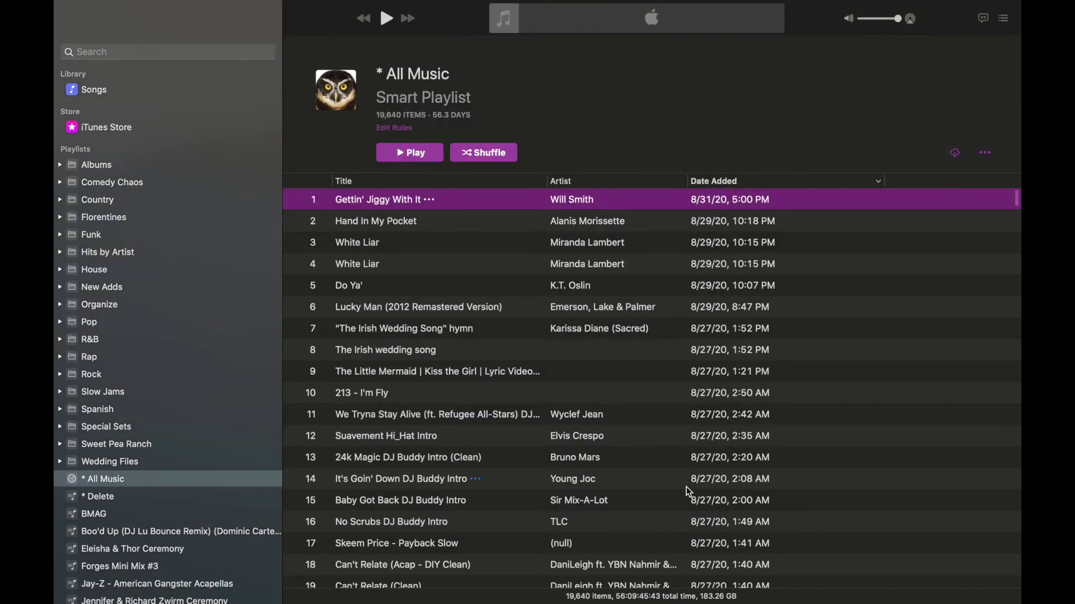
pyautogui.doubleClick(389, 204)
pyautogui.press('XF86AudioRaiseVolume')
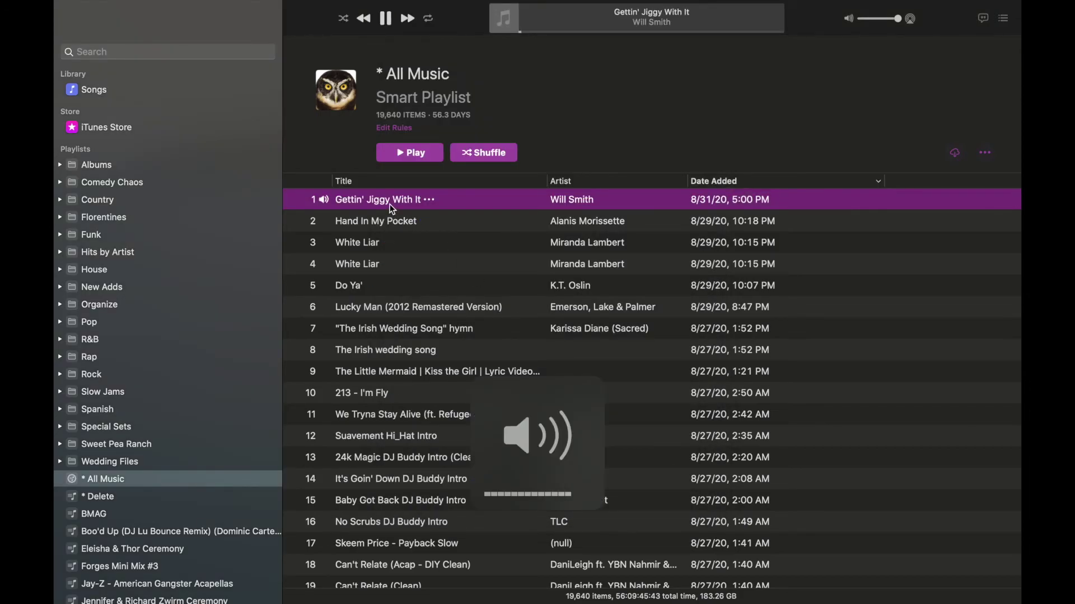